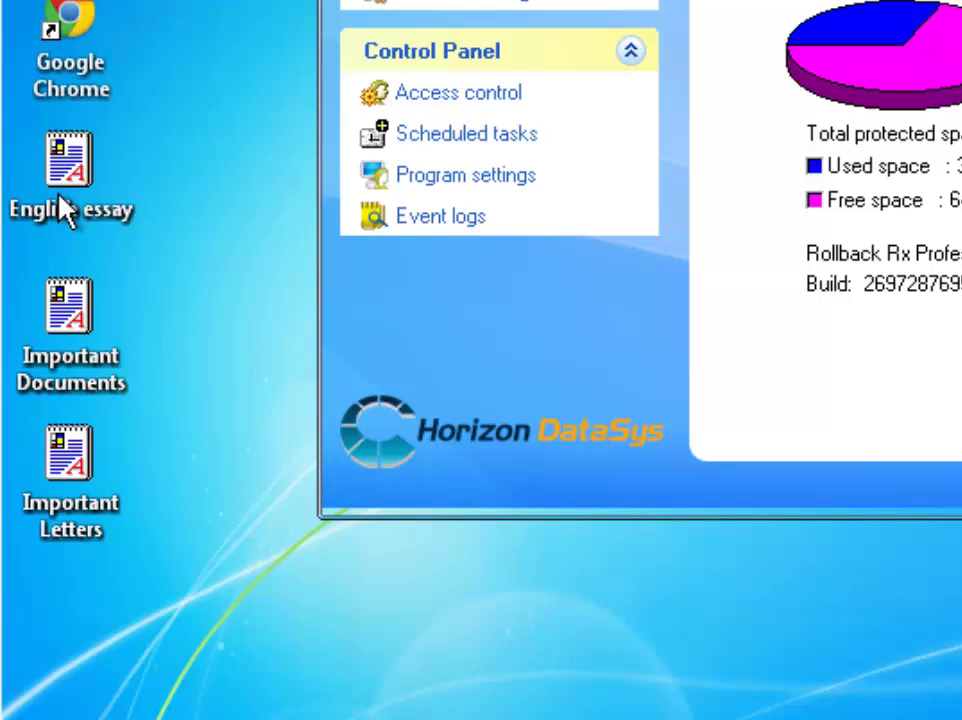
Point out the Important Documents and Important Letters files on the desktop
{"action": "left_click", "coordinate": [77, 372]}
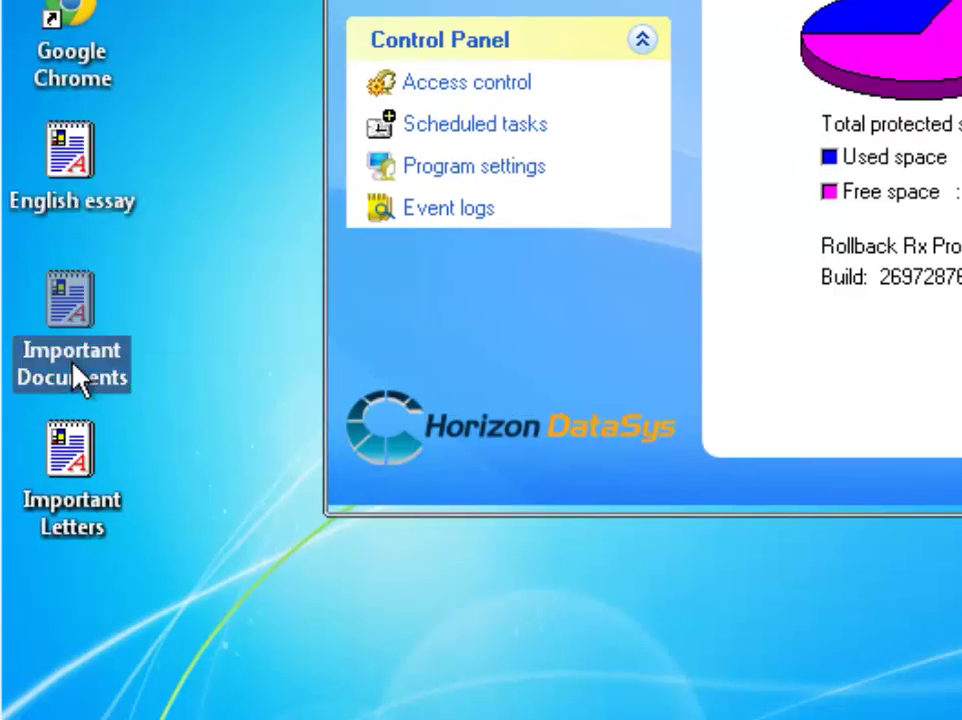
{"action": "left_click", "coordinate": [82, 505]}
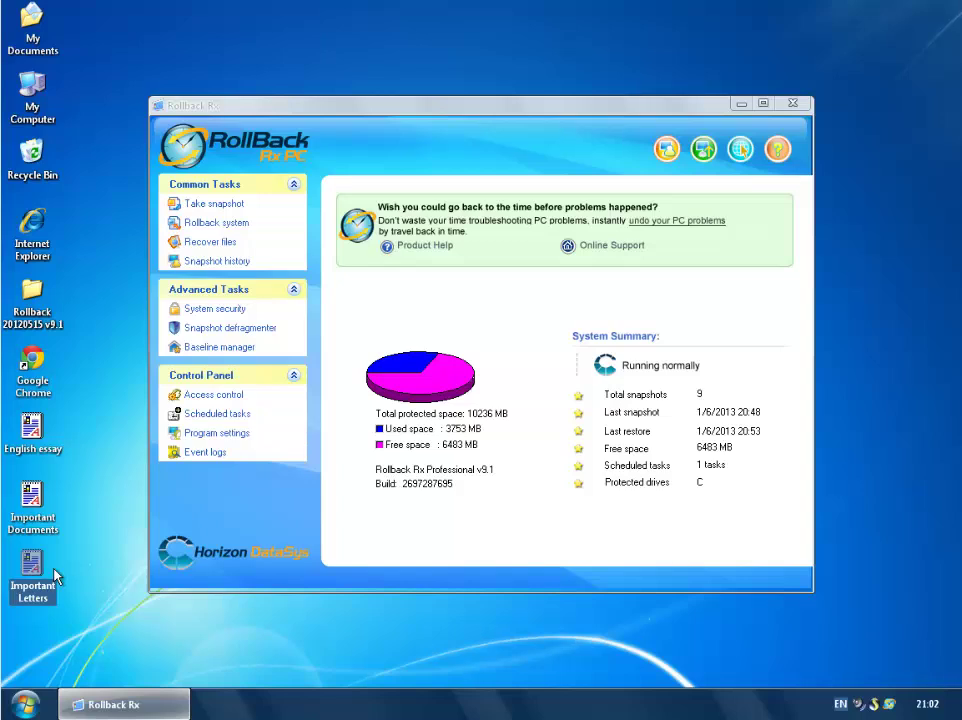
Close Rollback Rx, run Virus.bat from My Documents > My Data, then restart the computer
{"action": "left_click", "coordinate": [792, 104]}
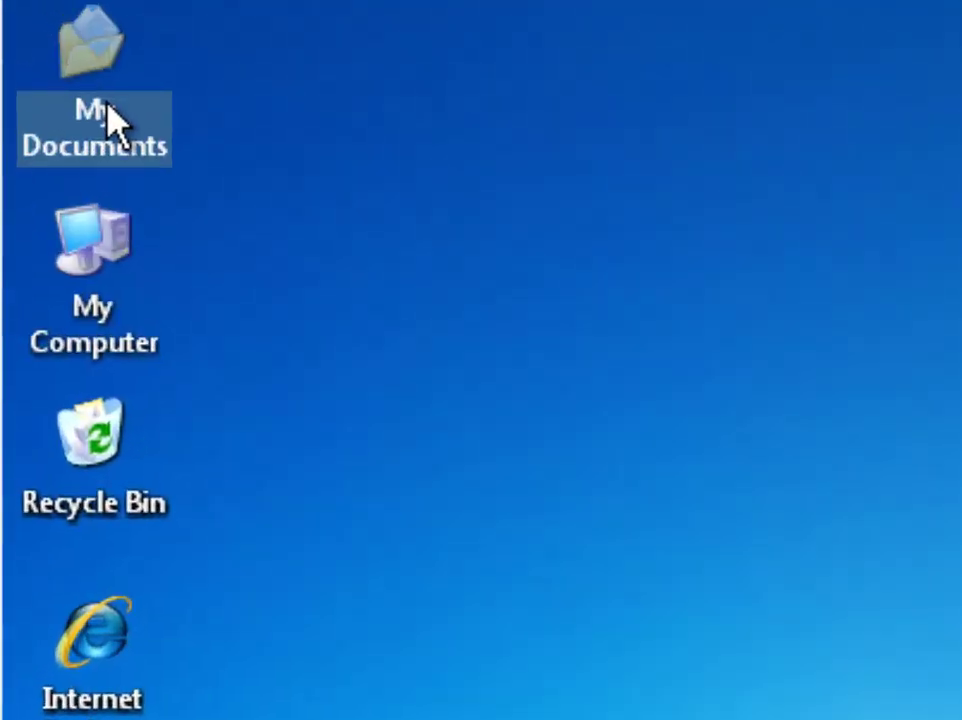
{"action": "double_click", "coordinate": [33, 38]}
{"action": "double_click", "coordinate": [512, 425]}
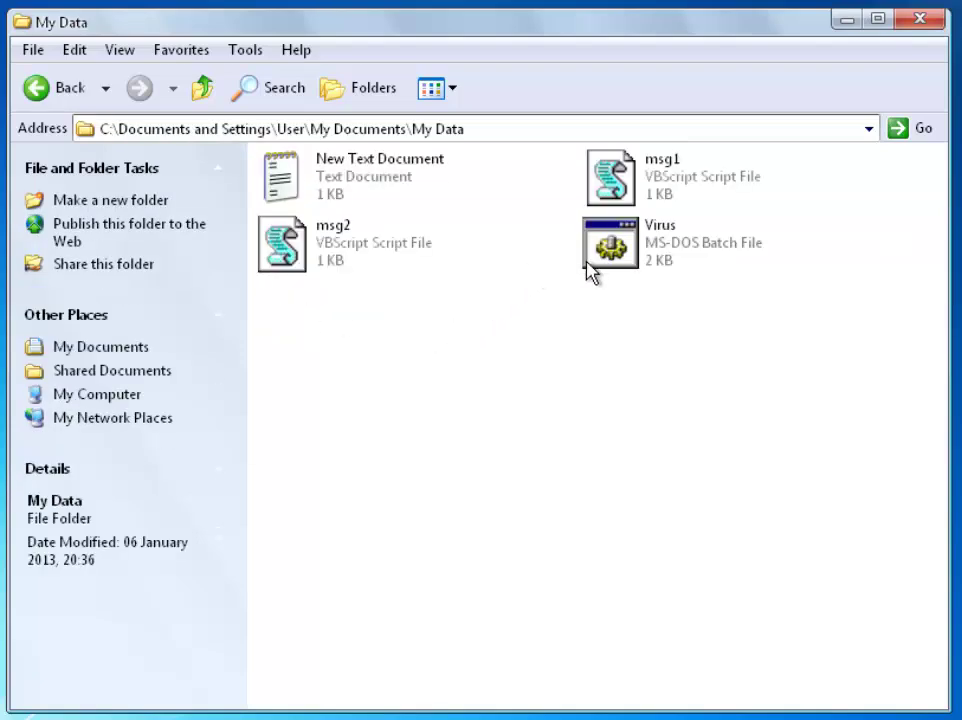
{"action": "double_click", "coordinate": [600, 265]}
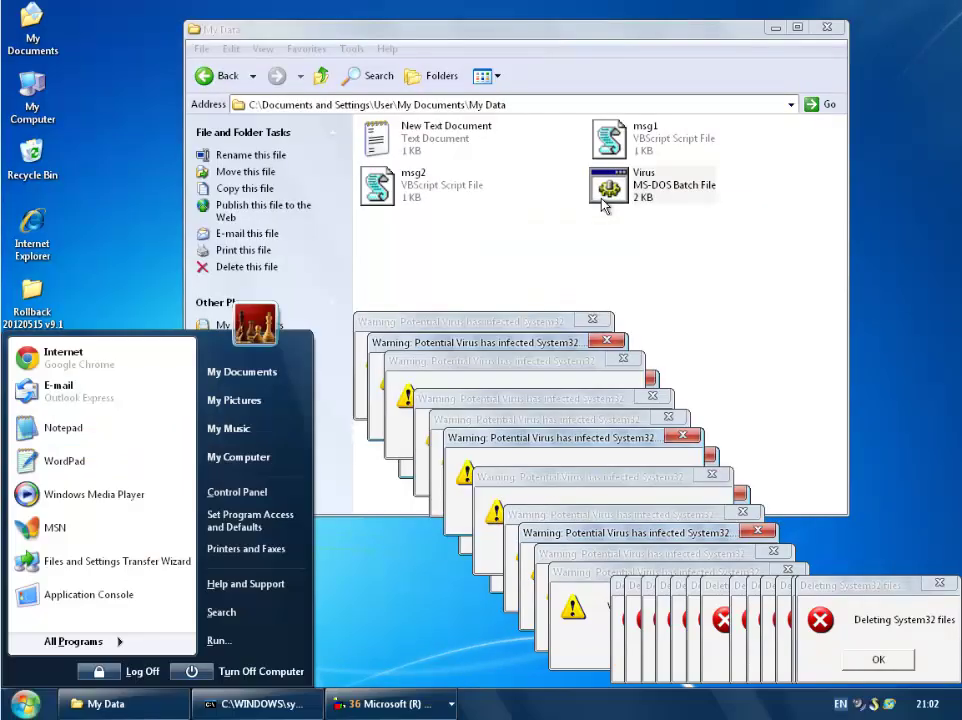
{"action": "left_click", "coordinate": [258, 671]}
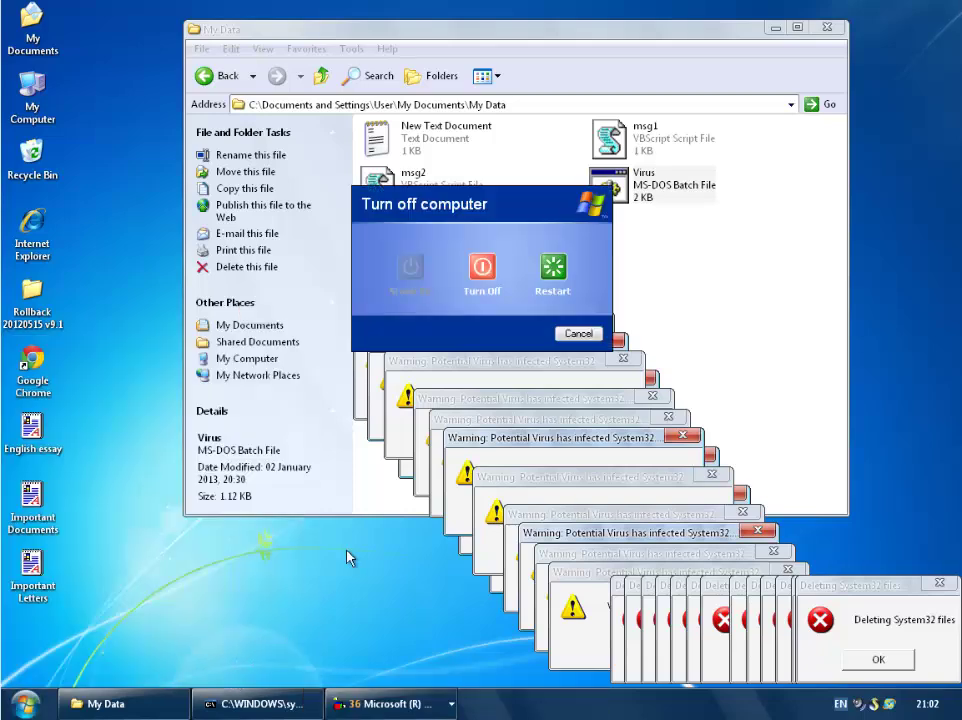
{"action": "left_click", "coordinate": [555, 280]}
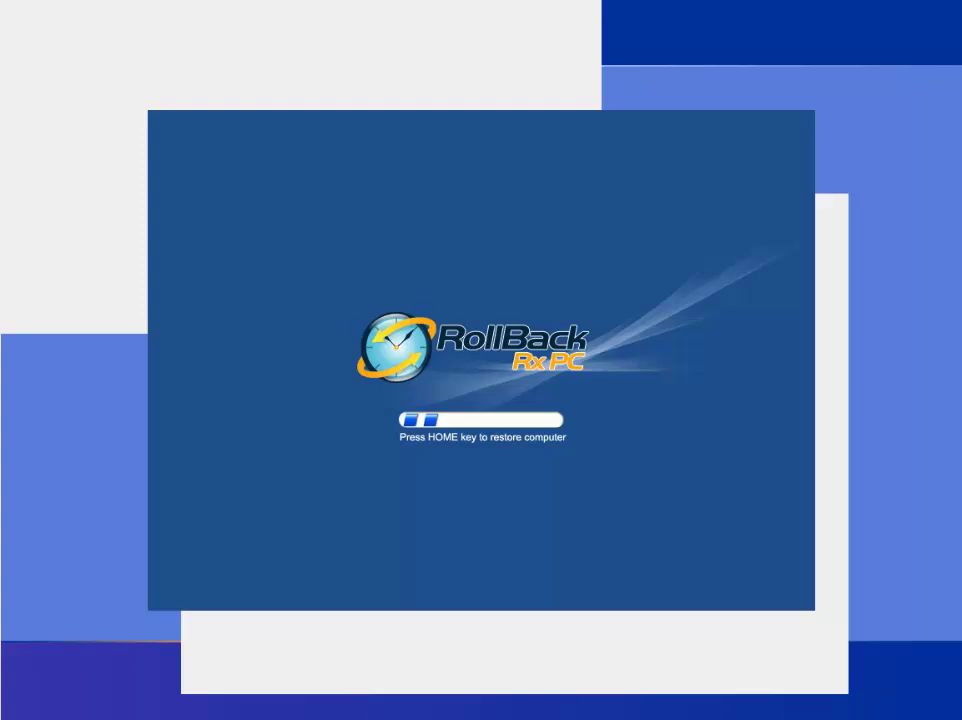
At boot, enter the Rollback Rx console and take a snapshot named 'Infected System'
{"action": "key", "text": "Home"}
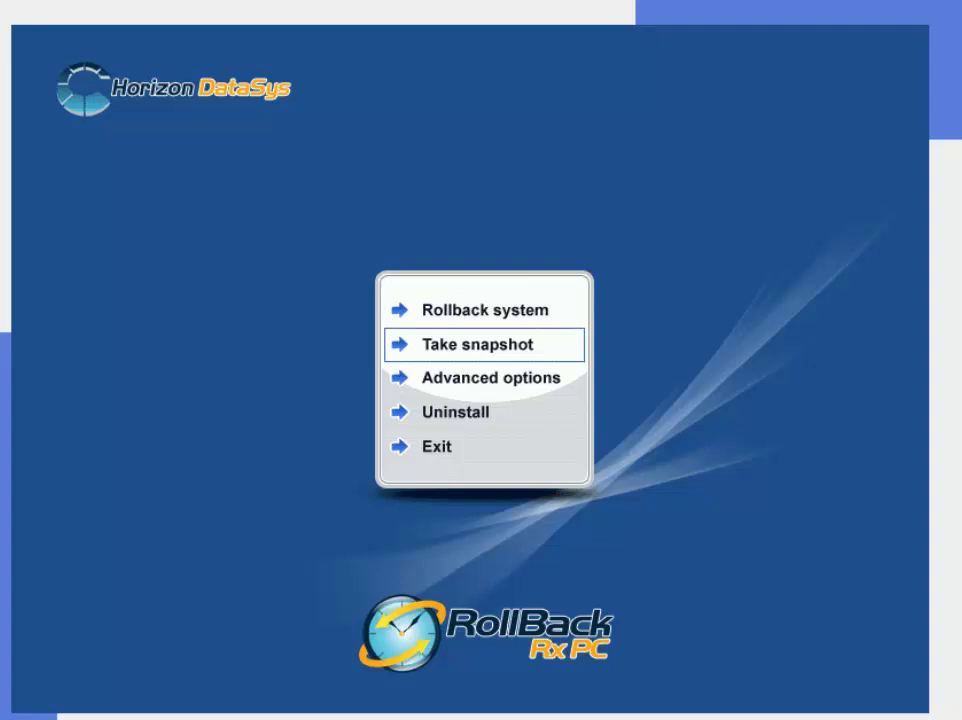
{"action": "key", "text": "Return"}
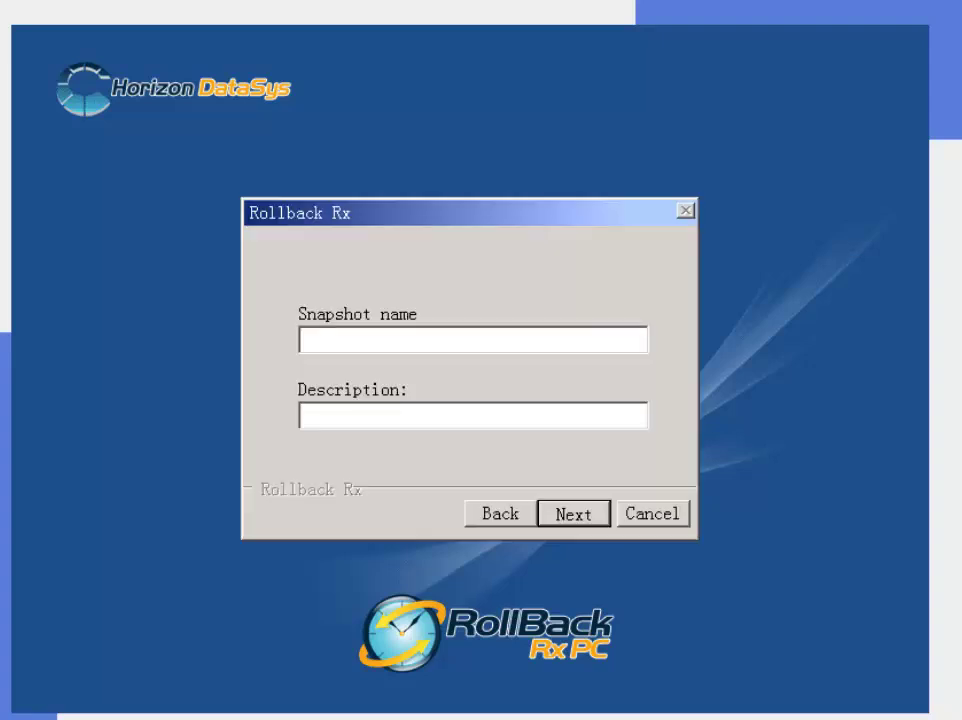
{"action": "type", "text": "Infected Sysr"}
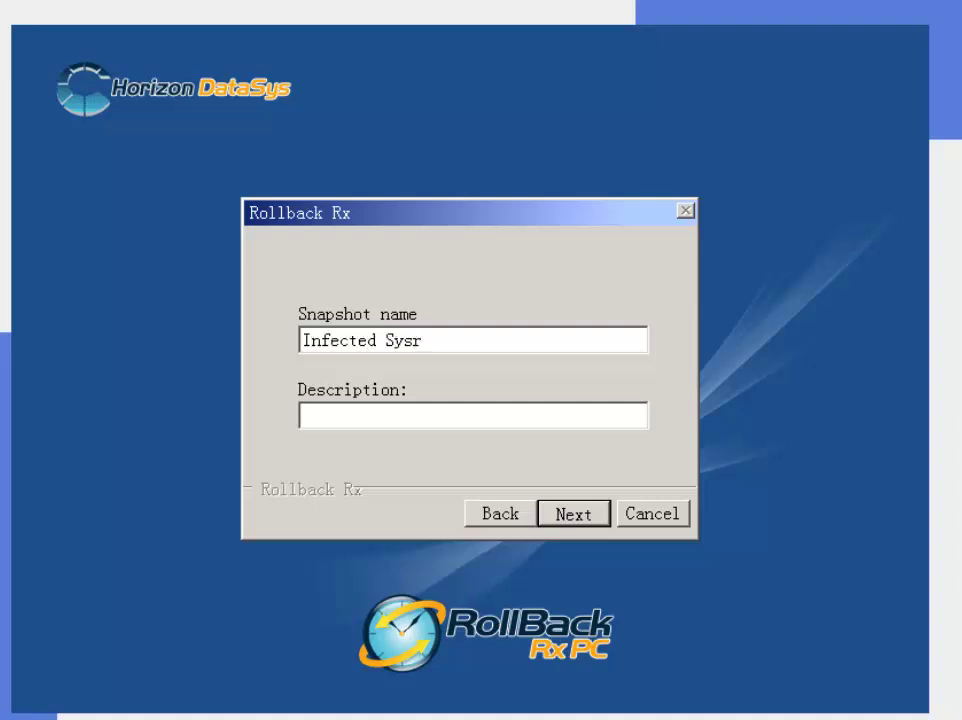
{"action": "key", "text": "BackSpace"}
{"action": "type", "text": "tem"}
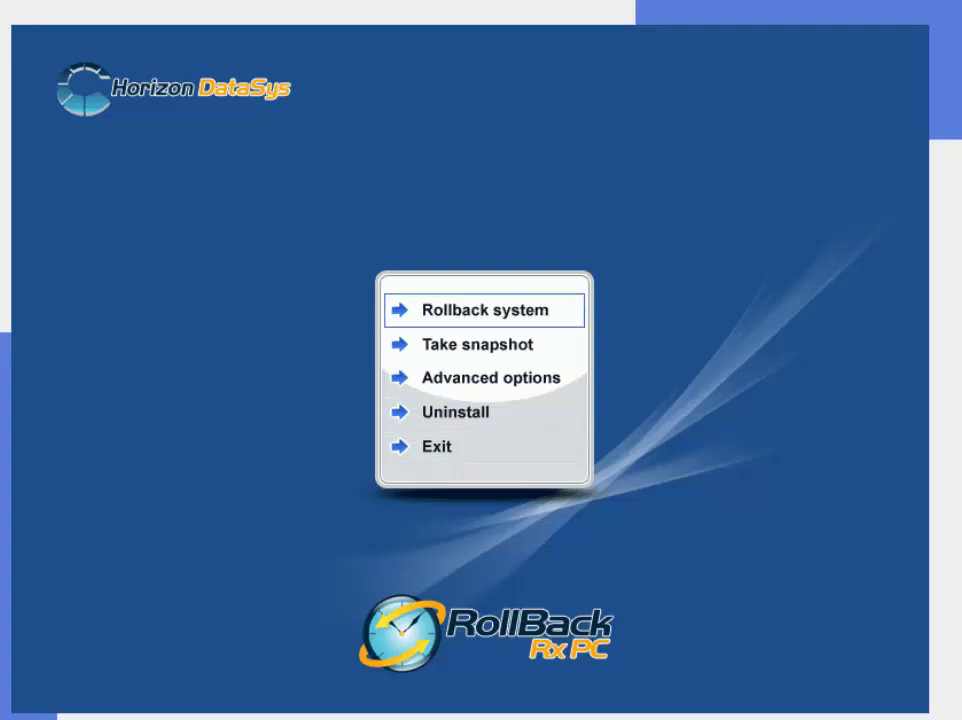
{"action": "key", "text": "Return"}
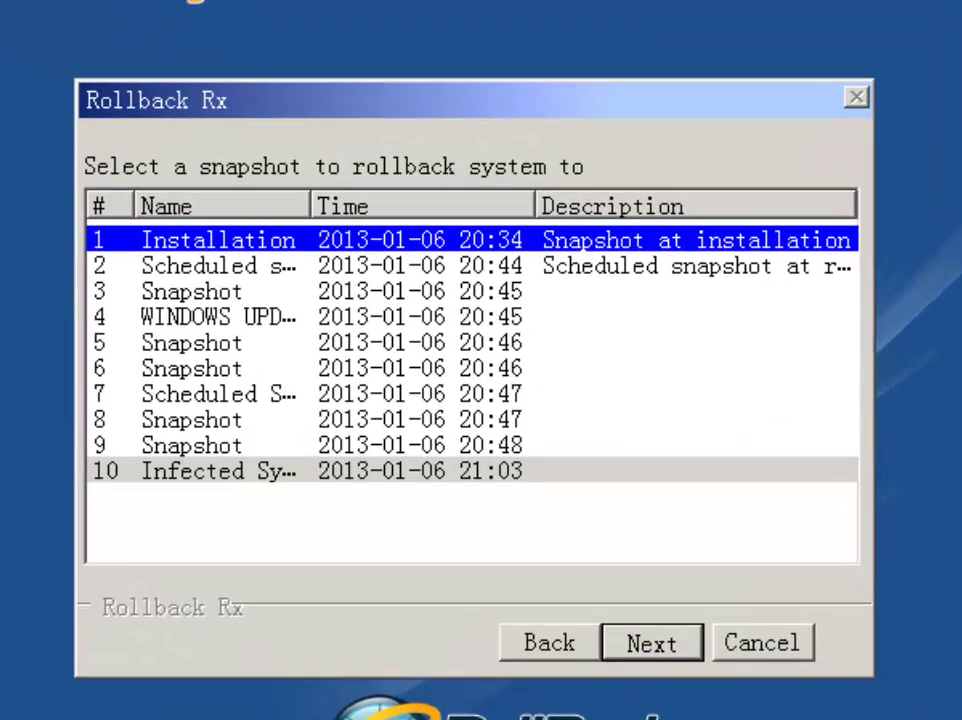
{"action": "left_click", "coordinate": [200, 266]}
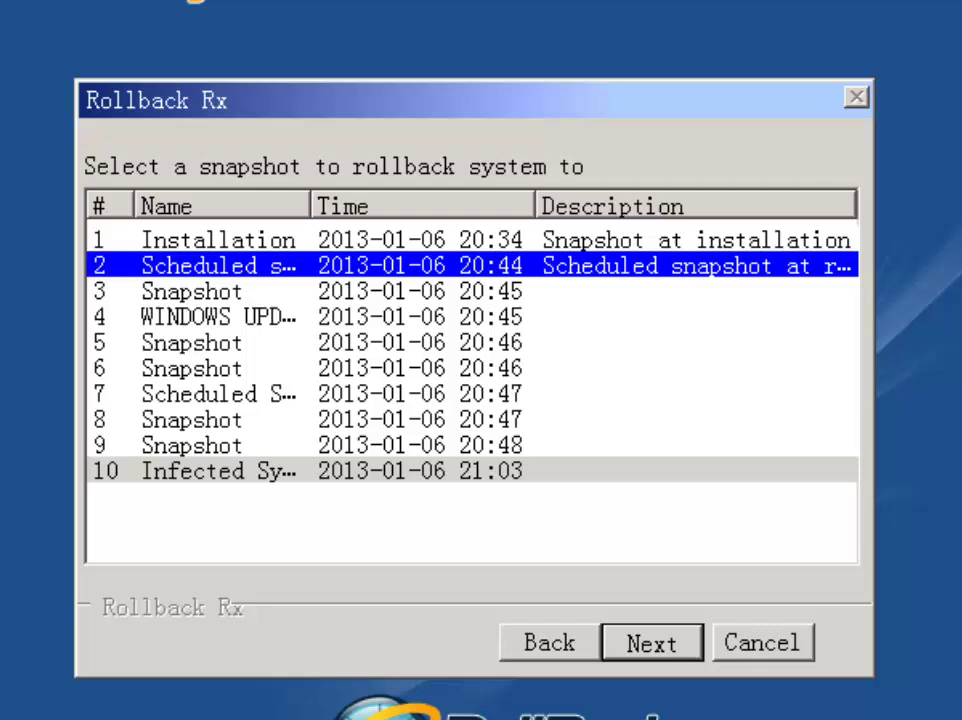
{"action": "left_click", "coordinate": [200, 317]}
{"action": "left_click", "coordinate": [200, 368]}
{"action": "left_click", "coordinate": [200, 419]}
{"action": "left_click", "coordinate": [200, 393]}
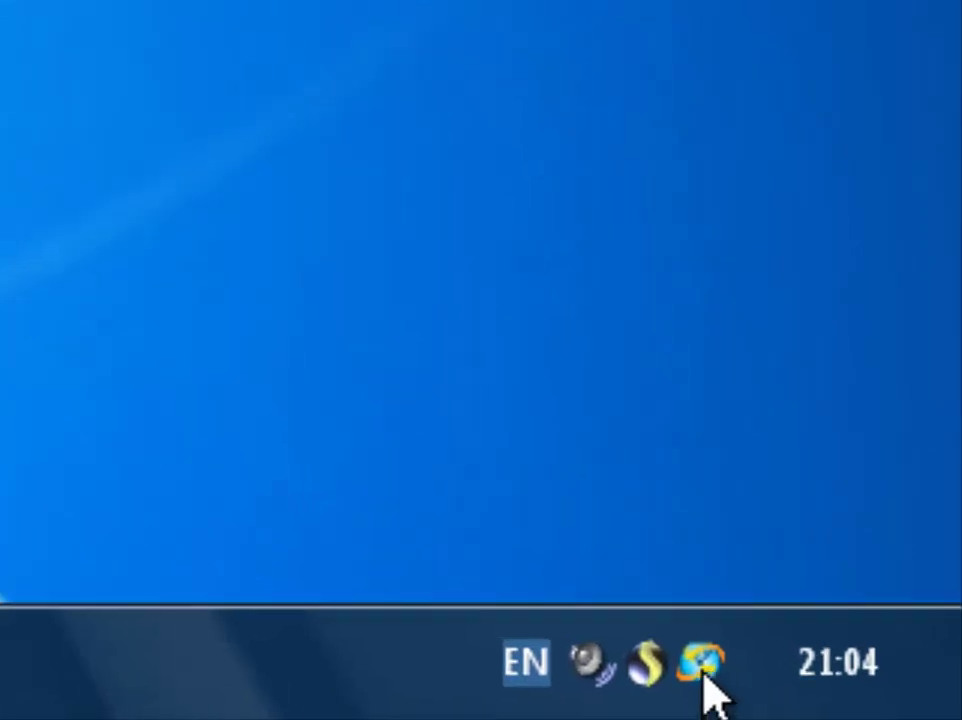
Bring up the Rollback Rx tray icon's quick menu on the rolled-back desktop
{"action": "right_click", "coordinate": [889, 702]}
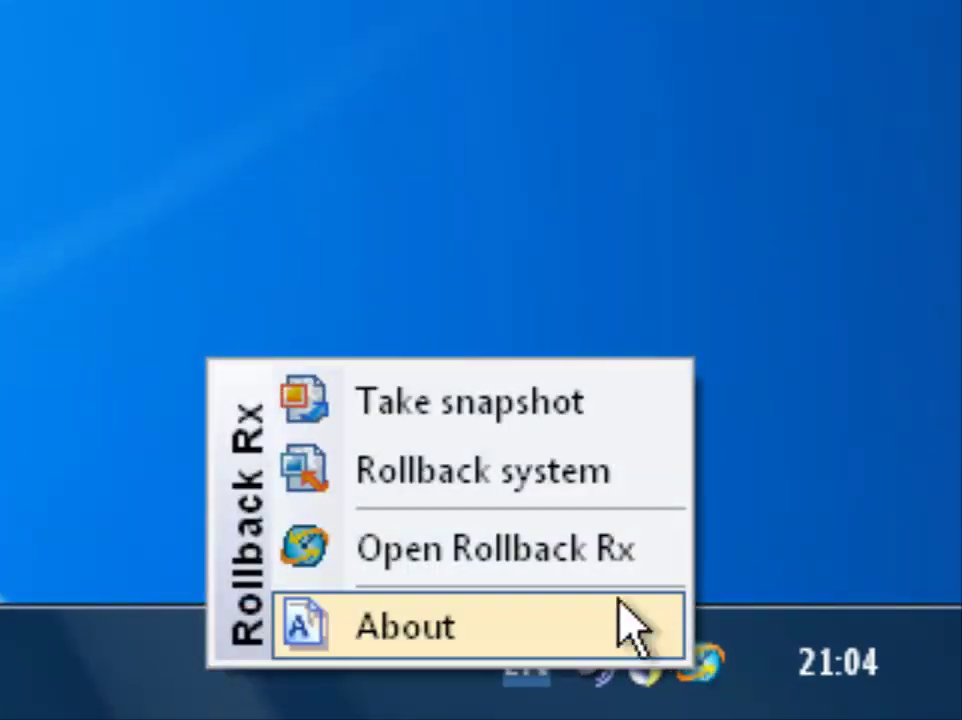
Open Rollback Rx's main window and choose Recover files under Common Tasks
{"action": "left_click", "coordinate": [569, 548]}
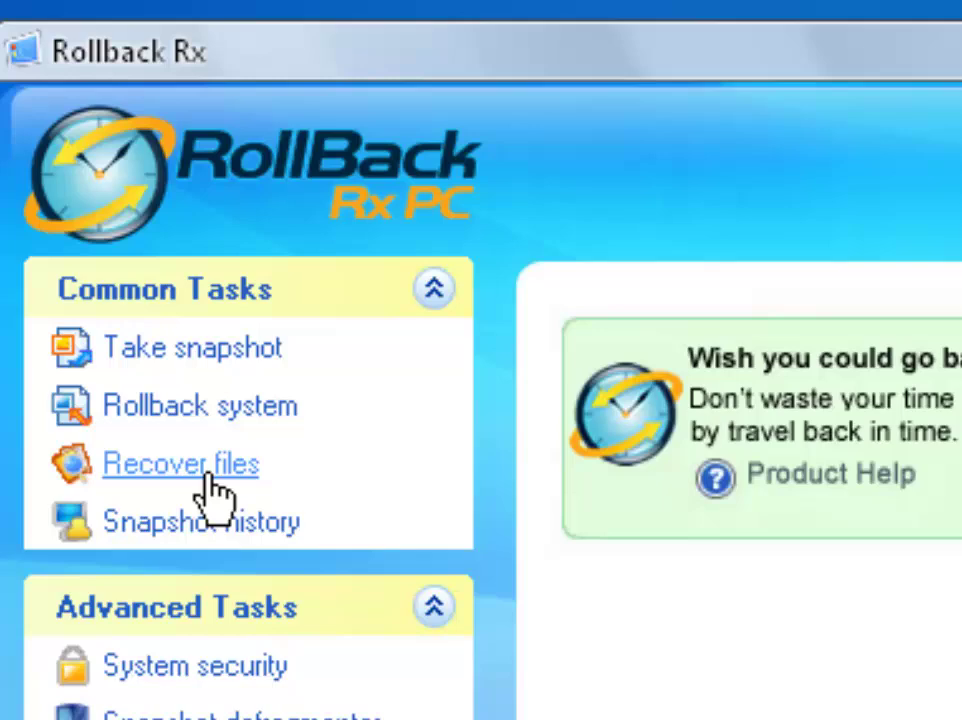
{"action": "left_click", "coordinate": [210, 488]}
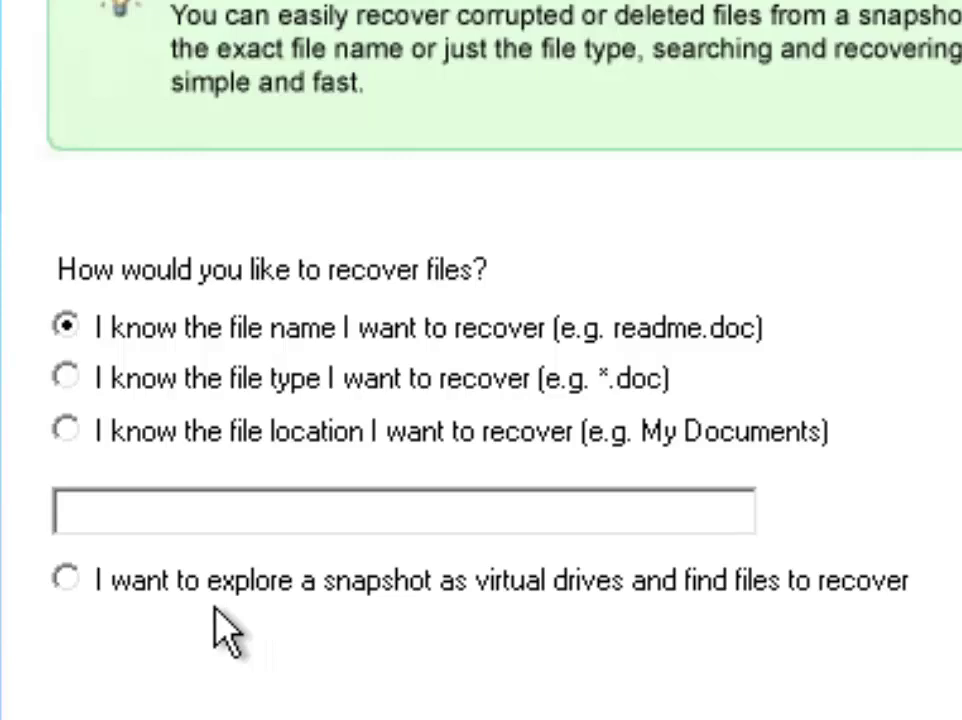
Choose to explore a snapshot as virtual drives and mount the Infected System snapshot
{"action": "left_click", "coordinate": [128, 582]}
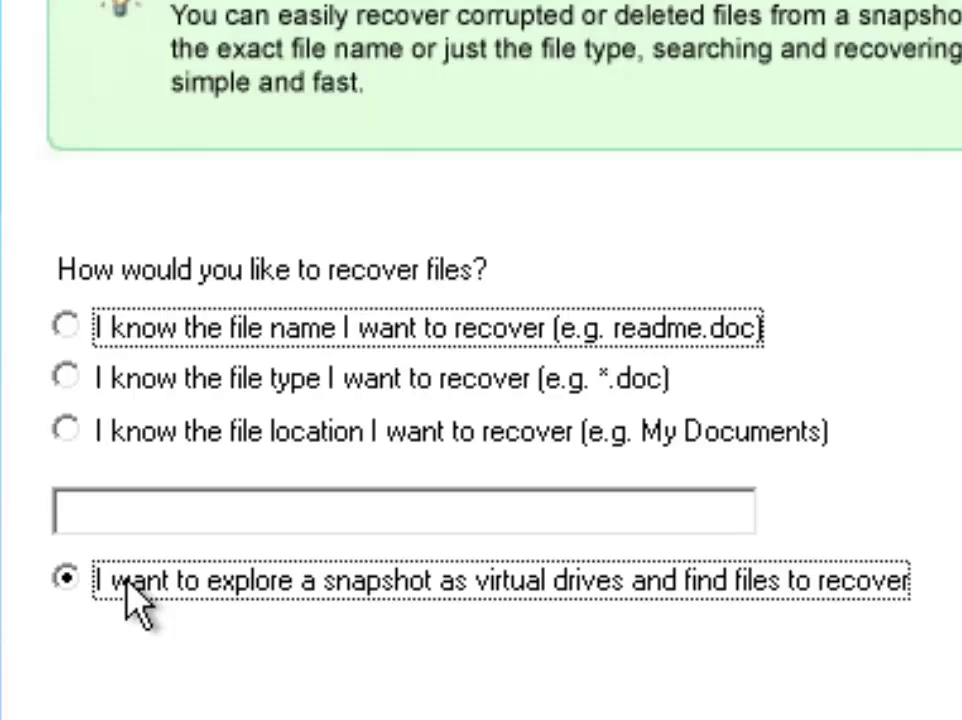
{"action": "left_click", "coordinate": [799, 719]}
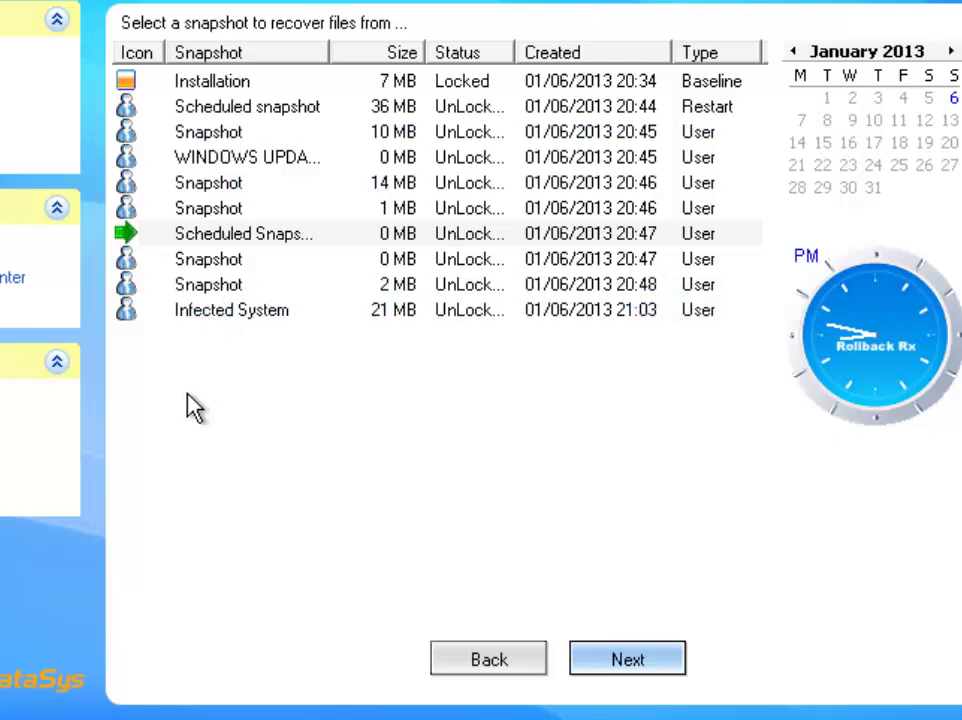
{"action": "left_click", "coordinate": [207, 318]}
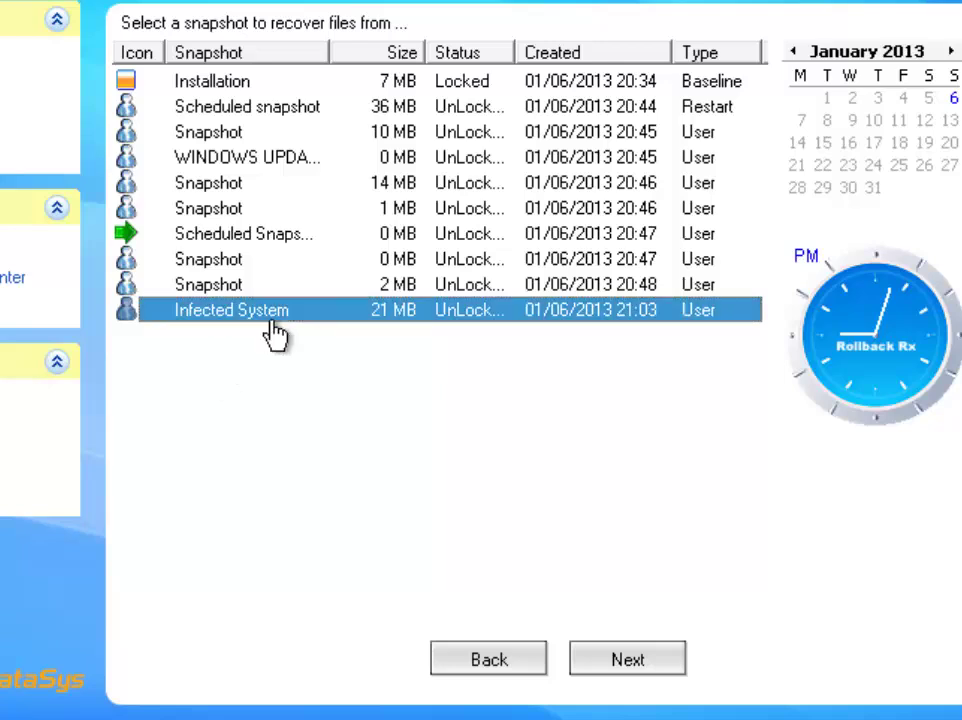
{"action": "left_click", "coordinate": [597, 664]}
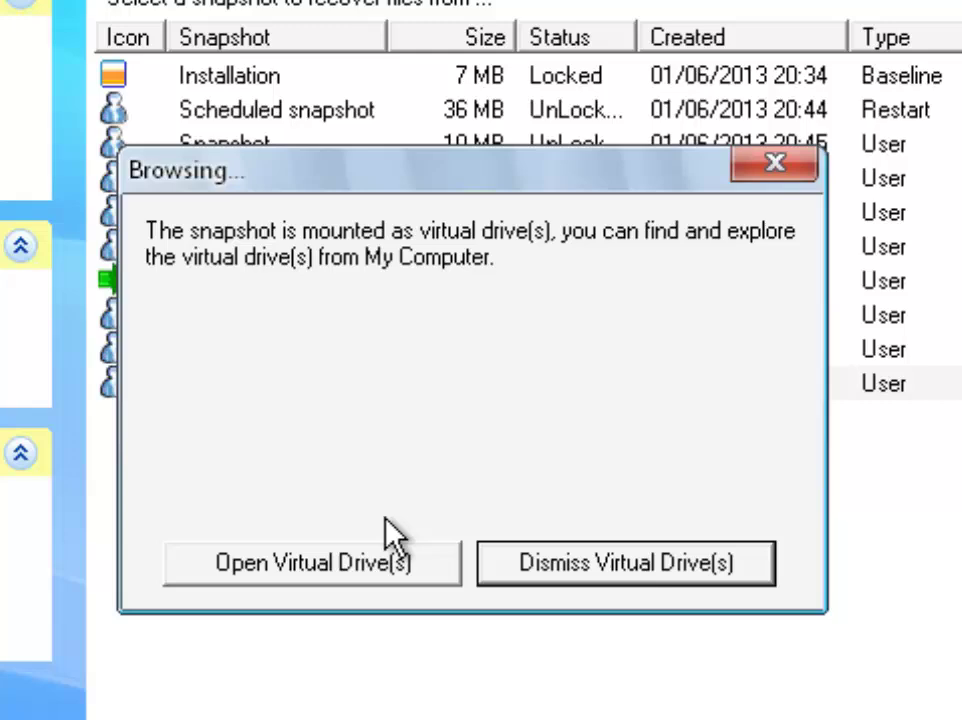
Open the virtual drive and browse to Documents and Settings > User > Desktop
{"action": "left_click", "coordinate": [297, 570]}
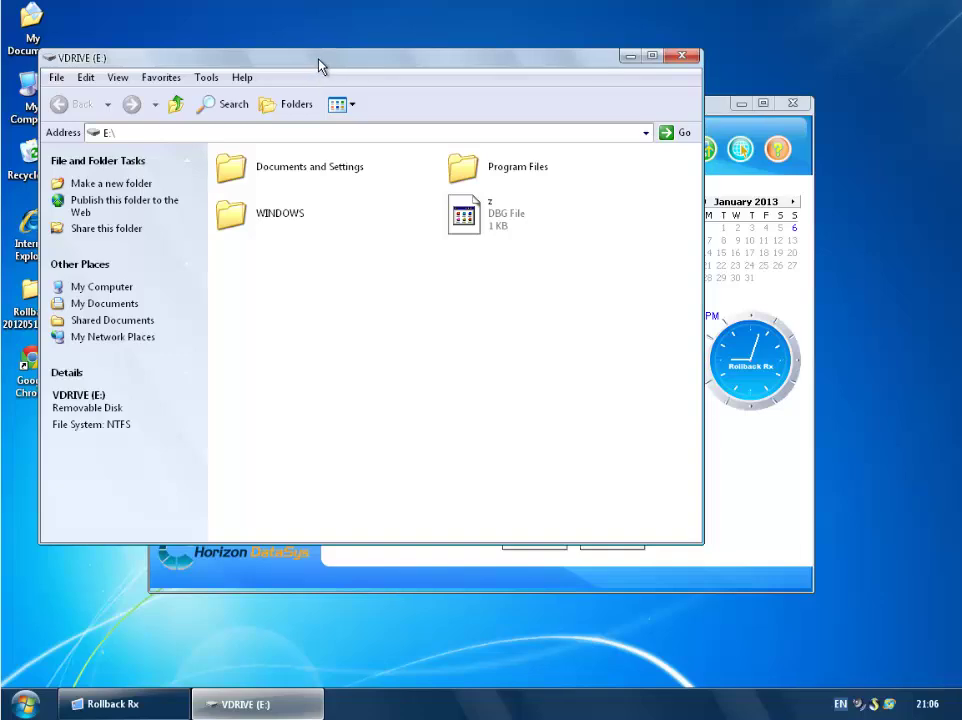
{"action": "left_click_drag", "start_coordinate": [319, 66], "coordinate": [515, 49]}
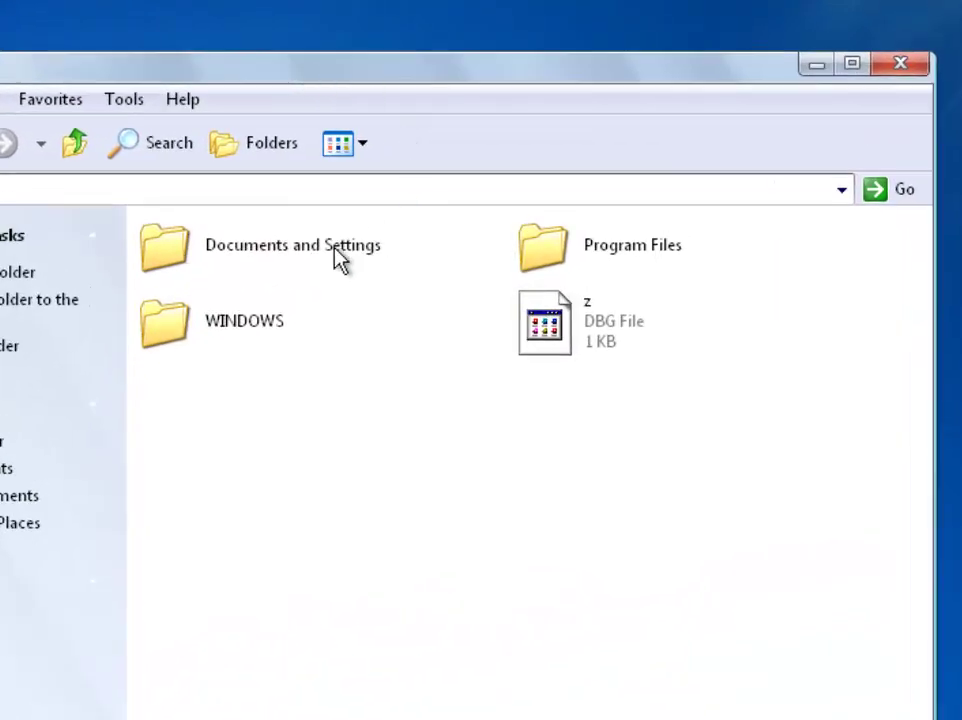
{"action": "mouse_move", "coordinate": [330, 252]}
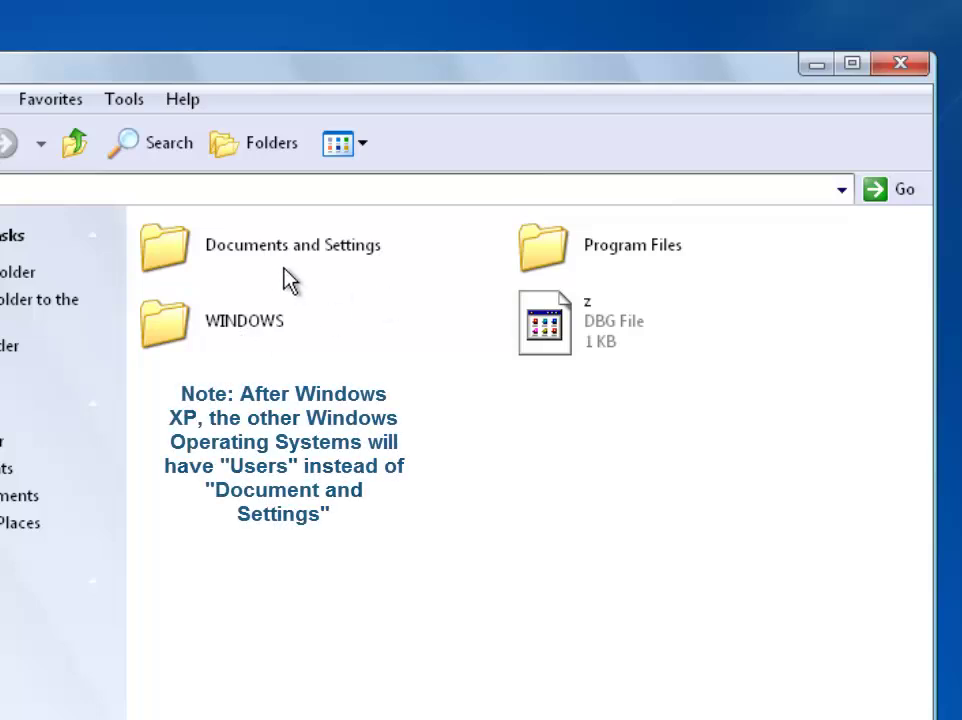
{"action": "mouse_move", "coordinate": [289, 281]}
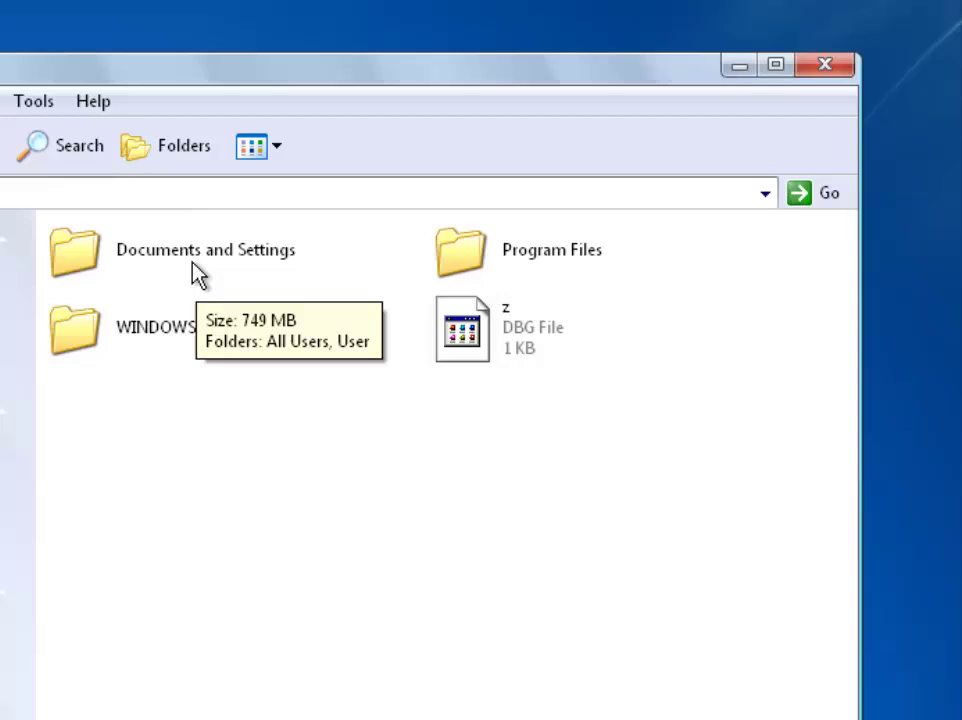
{"action": "double_click", "coordinate": [195, 266]}
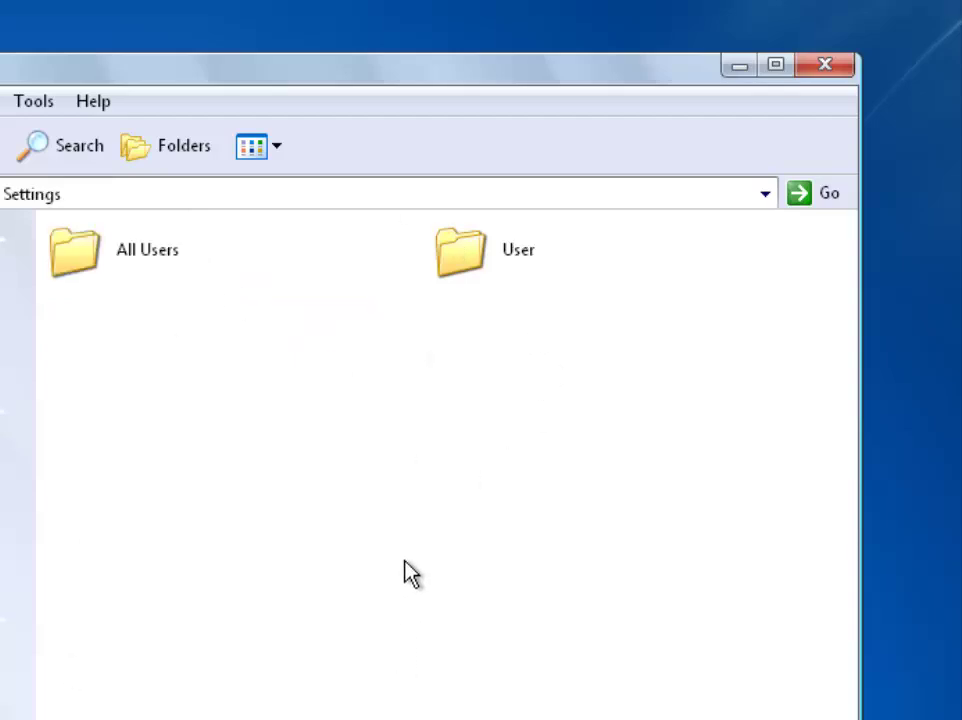
{"action": "double_click", "coordinate": [465, 255]}
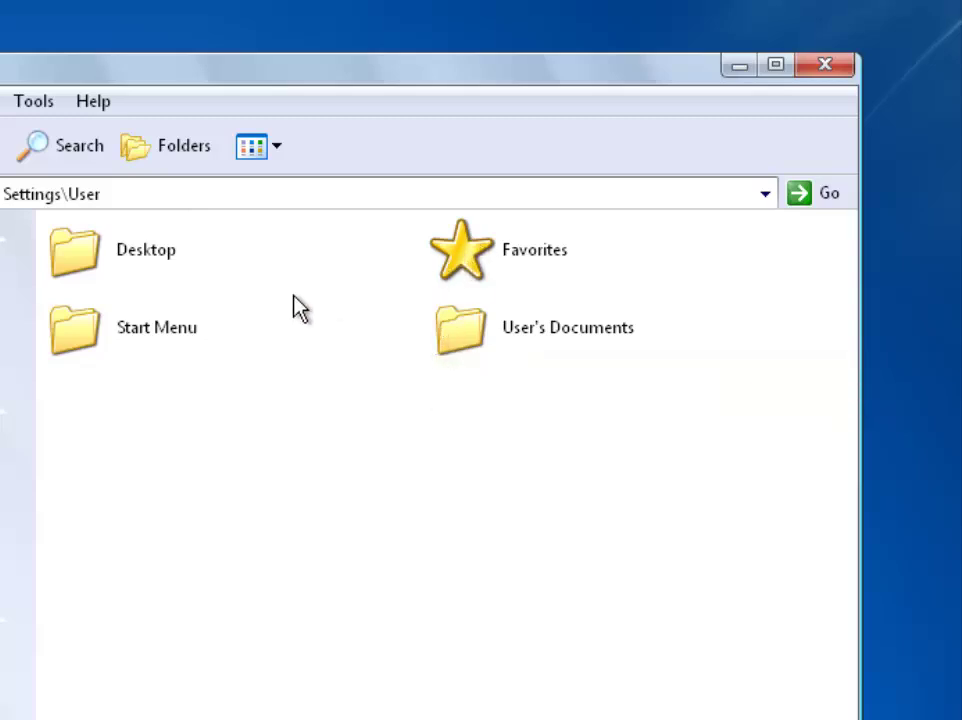
{"action": "double_click", "coordinate": [88, 275]}
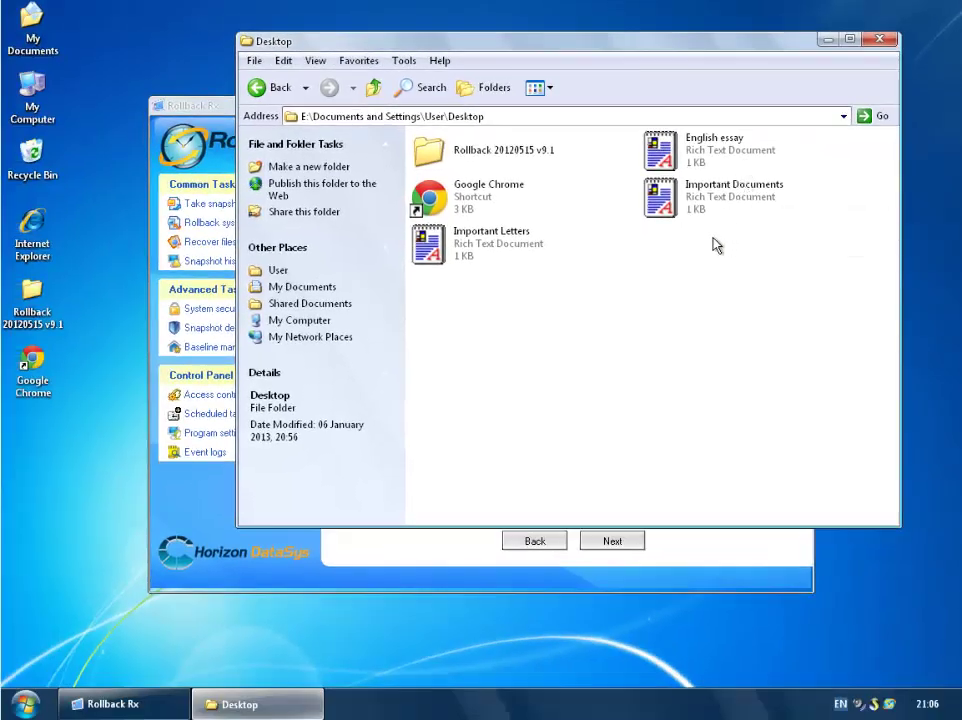
Copy English essay, Important Documents and Important Letters to the desktop, then verify Important Documents opens
{"action": "mouse_move", "coordinate": [613, 264]}
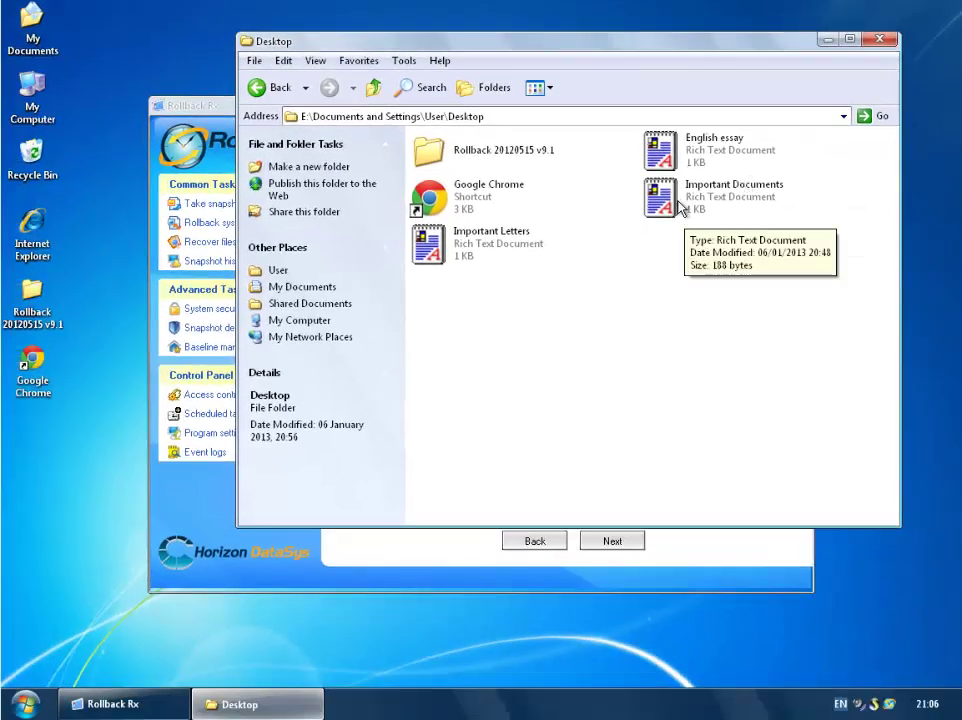
{"action": "left_click_drag", "start_coordinate": [680, 155], "coordinate": [100, 470]}
{"action": "left_click_drag", "start_coordinate": [724, 195], "coordinate": [100, 525]}
{"action": "left_click_drag", "start_coordinate": [474, 250], "coordinate": [68, 566]}
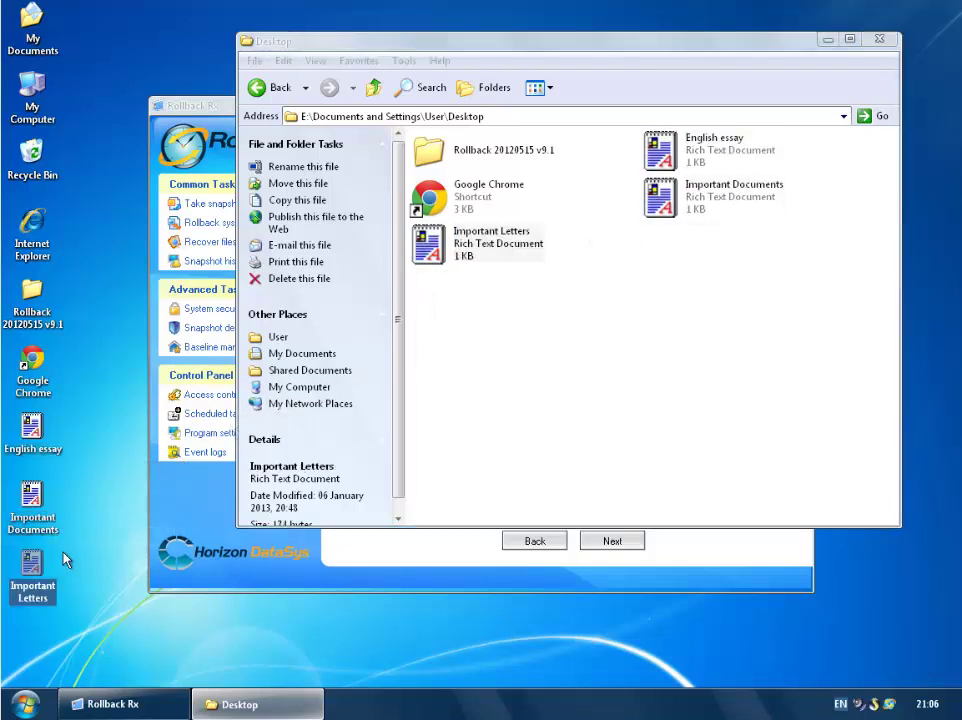
{"action": "left_click", "coordinate": [462, 377]}
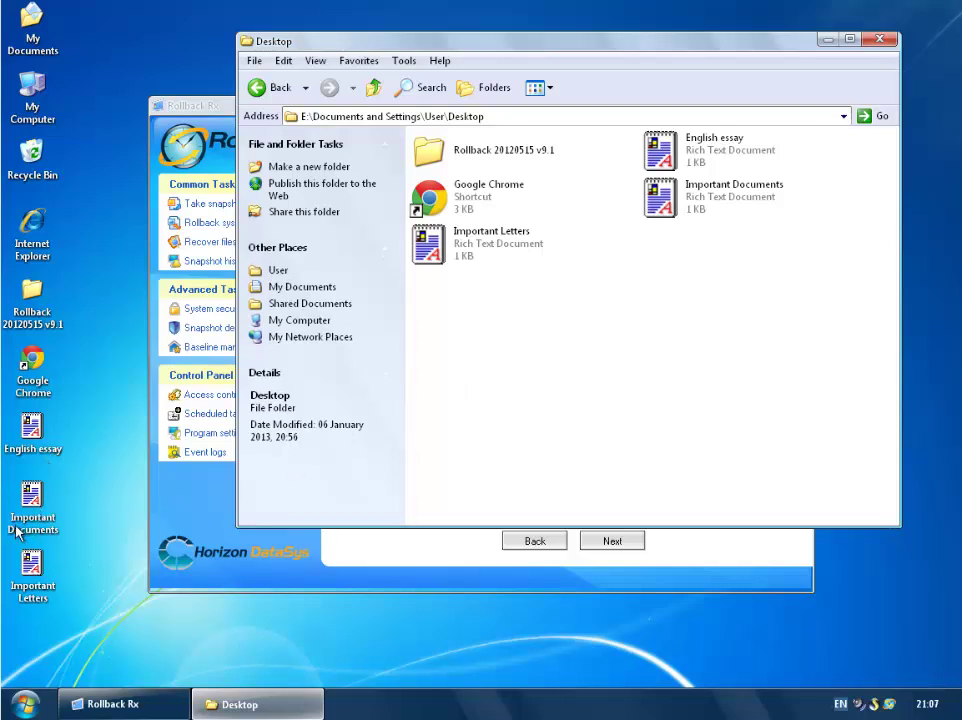
{"action": "double_click", "coordinate": [33, 497]}
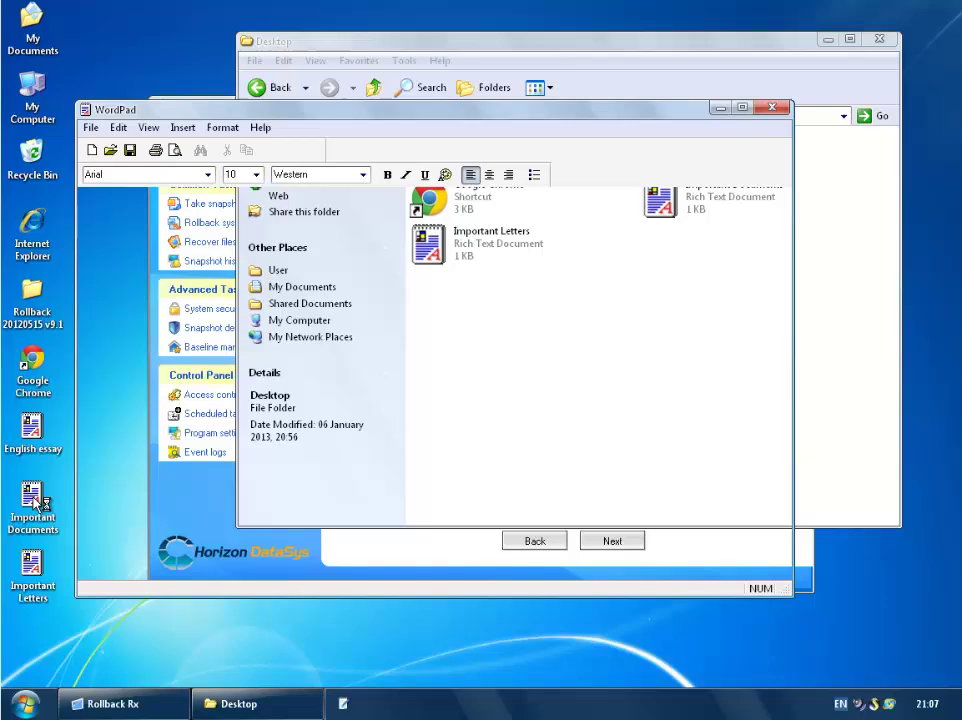
{"action": "left_click", "coordinate": [768, 110]}
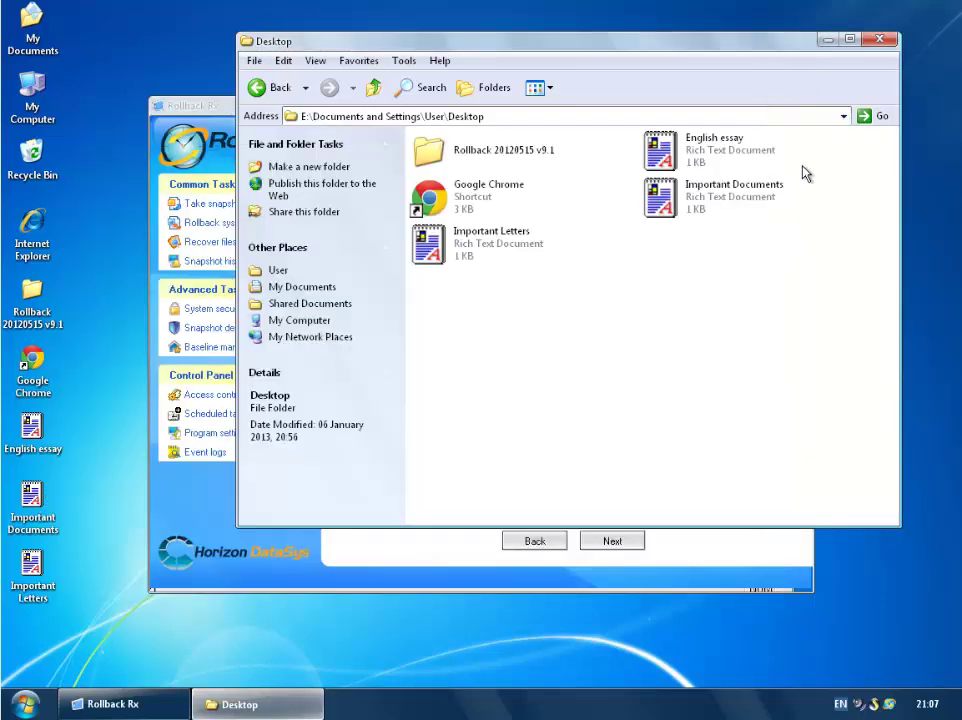
Close the virtual drive's folder window and dismiss the virtual drive notice
{"action": "left_click", "coordinate": [880, 42]}
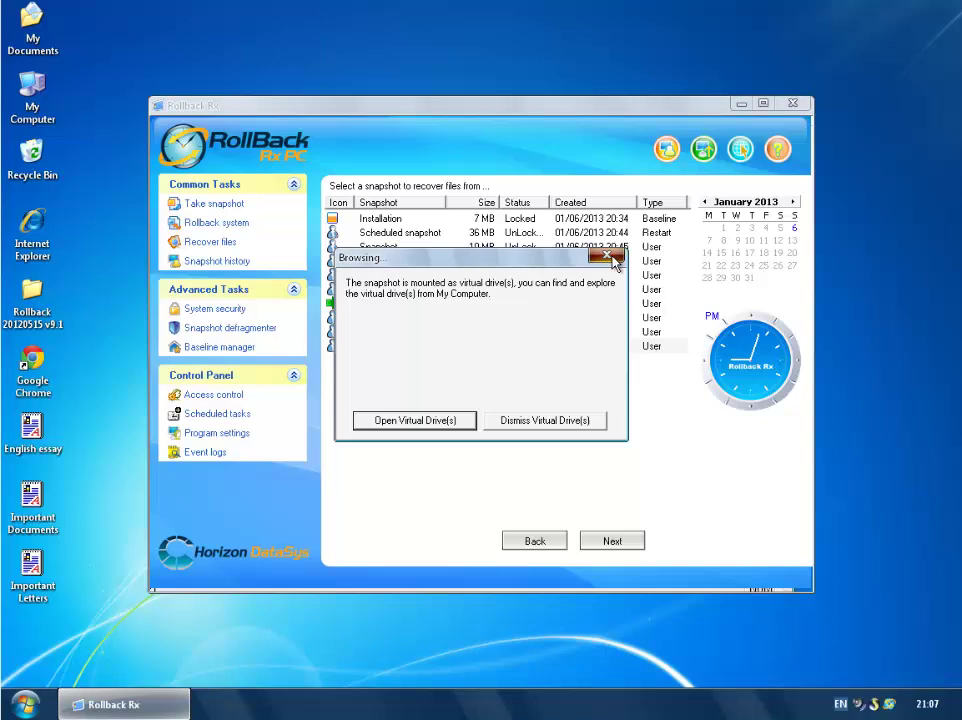
{"action": "left_click", "coordinate": [612, 259]}
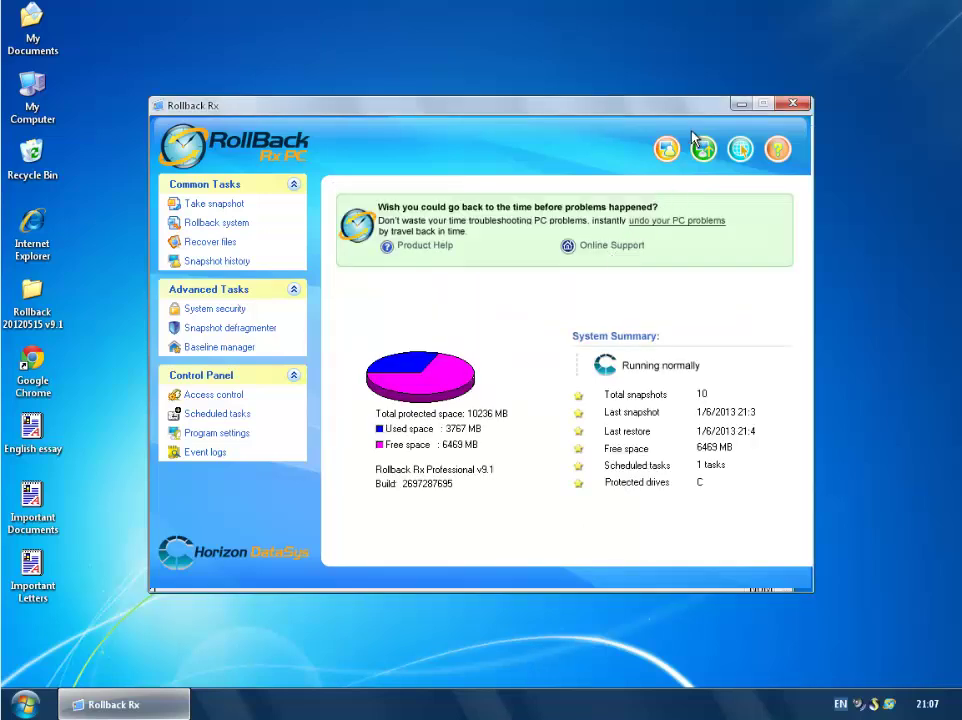